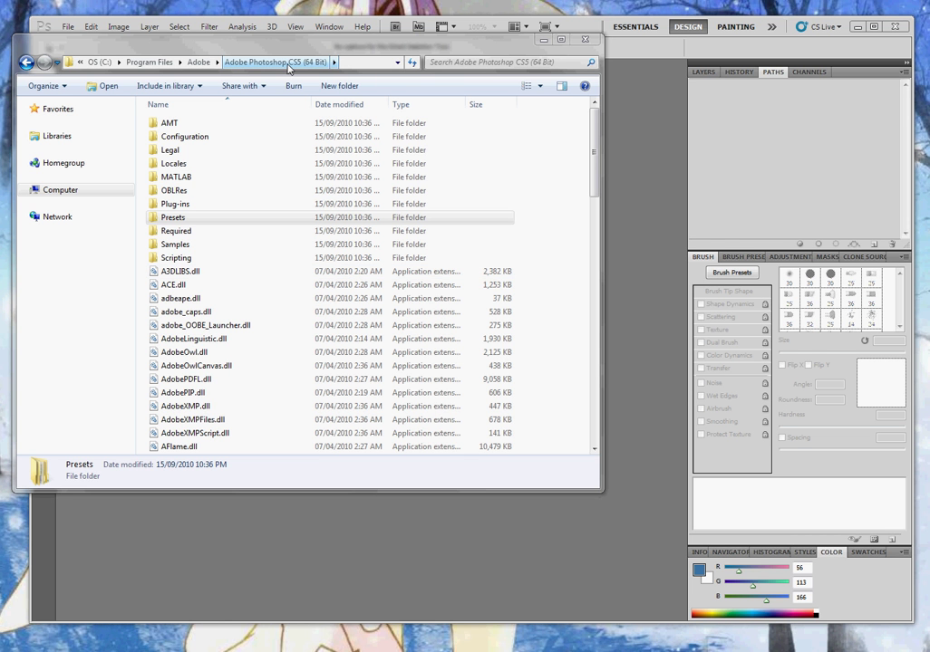
Browse into Photoshop's Presets folder and open its Scripts subfolder in Explorer
left_click(184, 220)
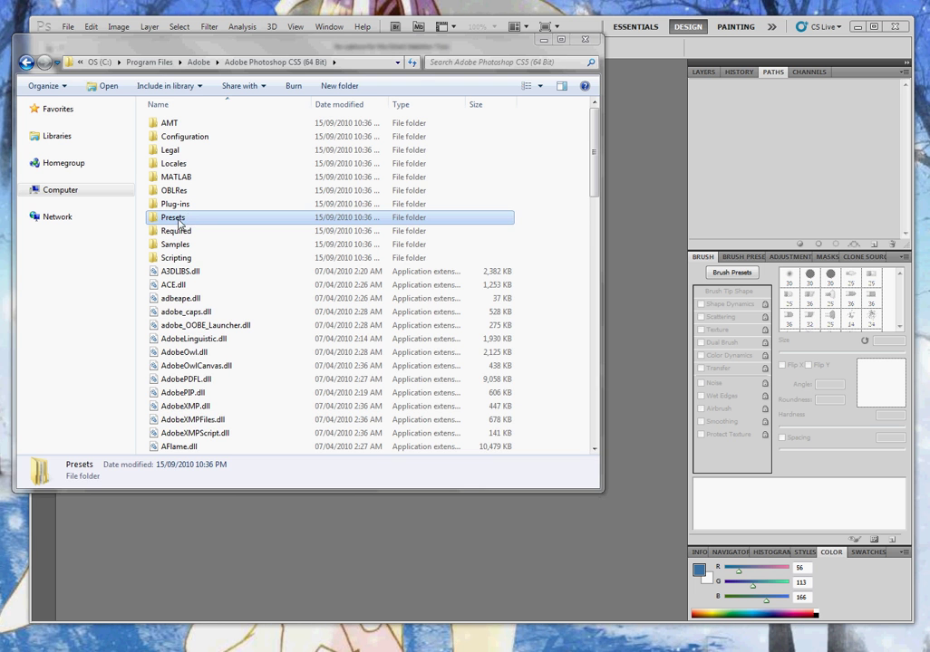
double_click(179, 222)
left_click_drag(594, 182, 601, 235)
double_click(186, 380)
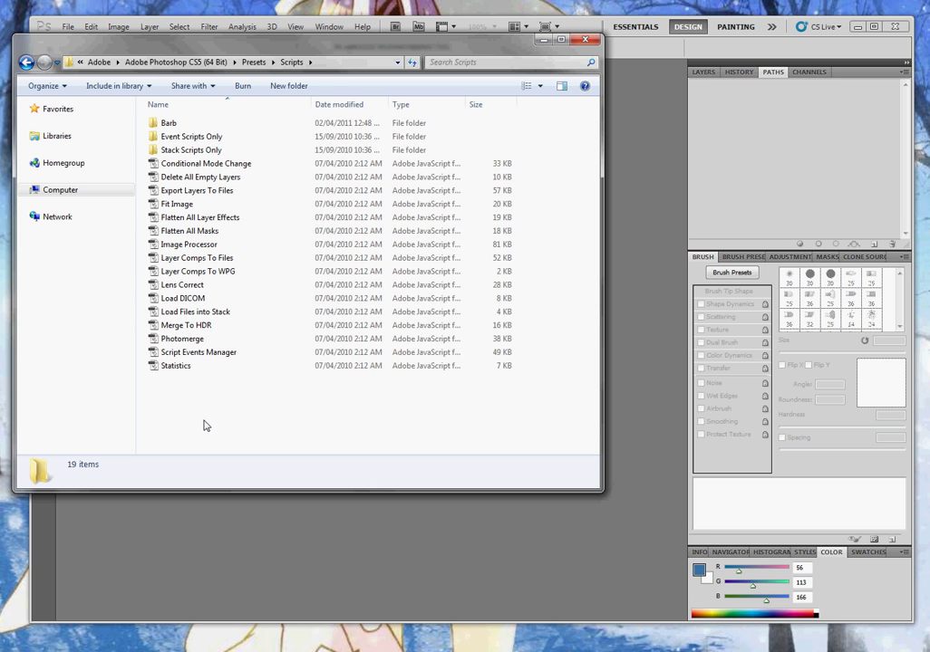
Close the Explorer window and bring up Photoshop's File > Scripts list showing LineCreator
left_click(583, 36)
left_click(68, 26)
mouse_move(126, 340)
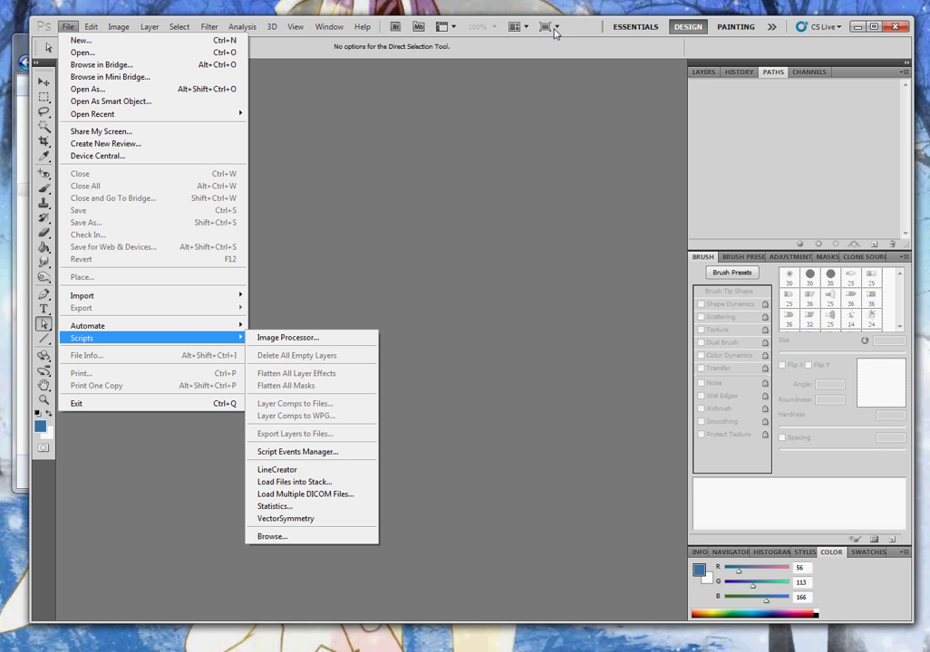
Create a new 2000 × 2000 pixel document with a white background
left_click(464, 27)
left_click(68, 26)
left_click(87, 41)
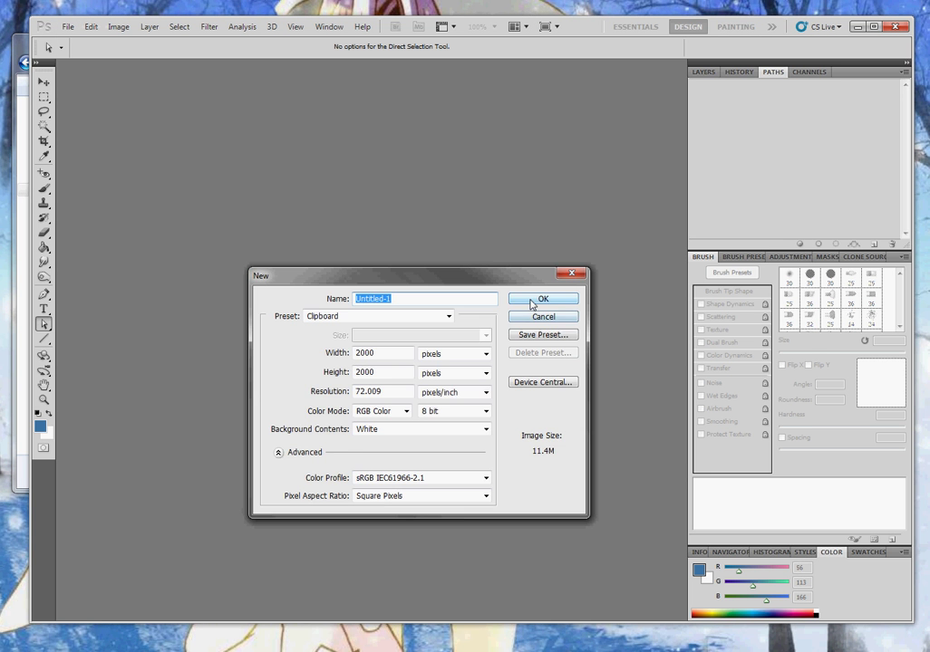
left_click(534, 241)
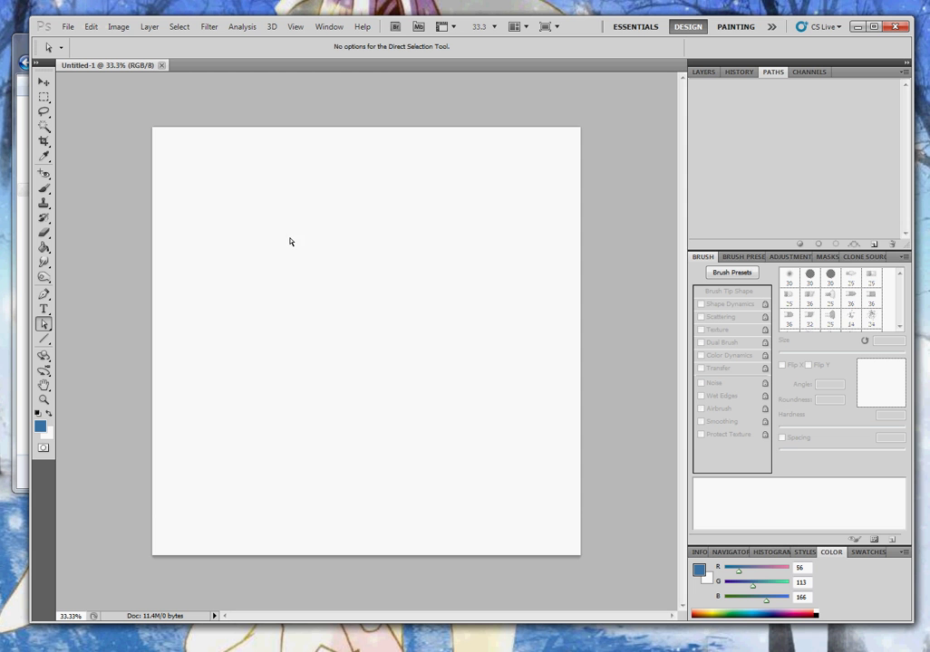
Draw the first S-curve with the Pen tool from top centre down to the lower left
left_click(43, 296)
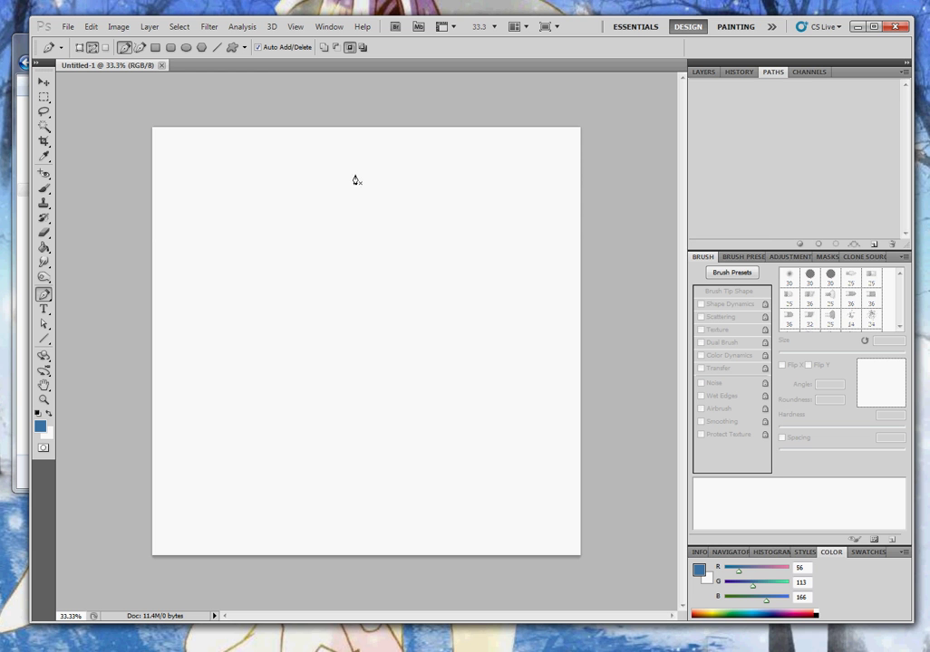
left_click_drag(432, 156, 471, 154)
left_click_drag(340, 241, 372, 307)
left_click_drag(313, 348, 276, 363)
left_click_drag(237, 431, 255, 473)
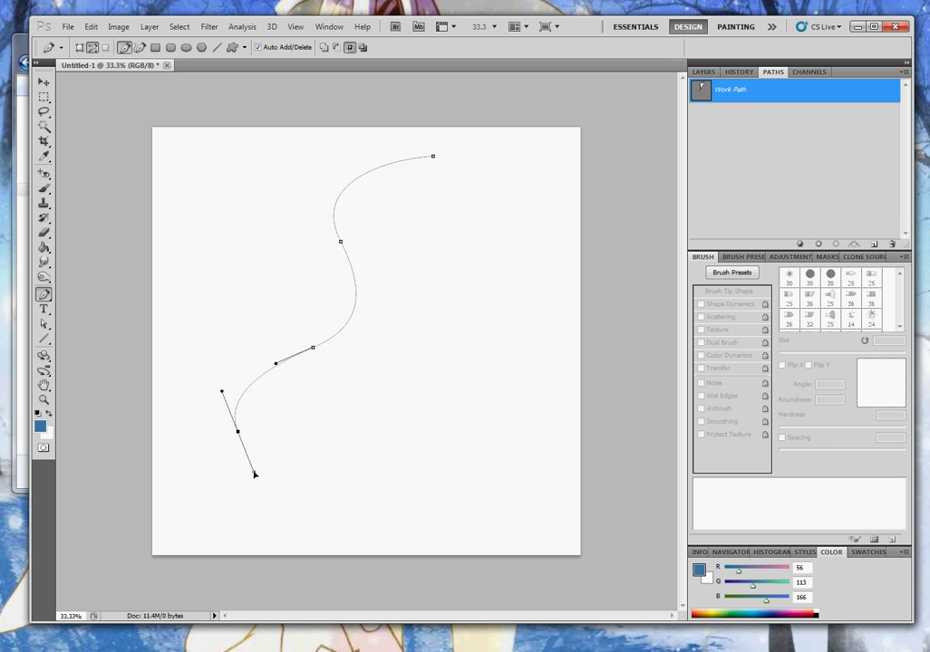
left_click(730, 131)
Add a second parallel S-curve to the Work Path, from upper right to lower left
left_click(739, 95)
left_click_drag(505, 181, 483, 212)
left_click_drag(390, 270, 416, 348)
left_click_drag(355, 396, 315, 389)
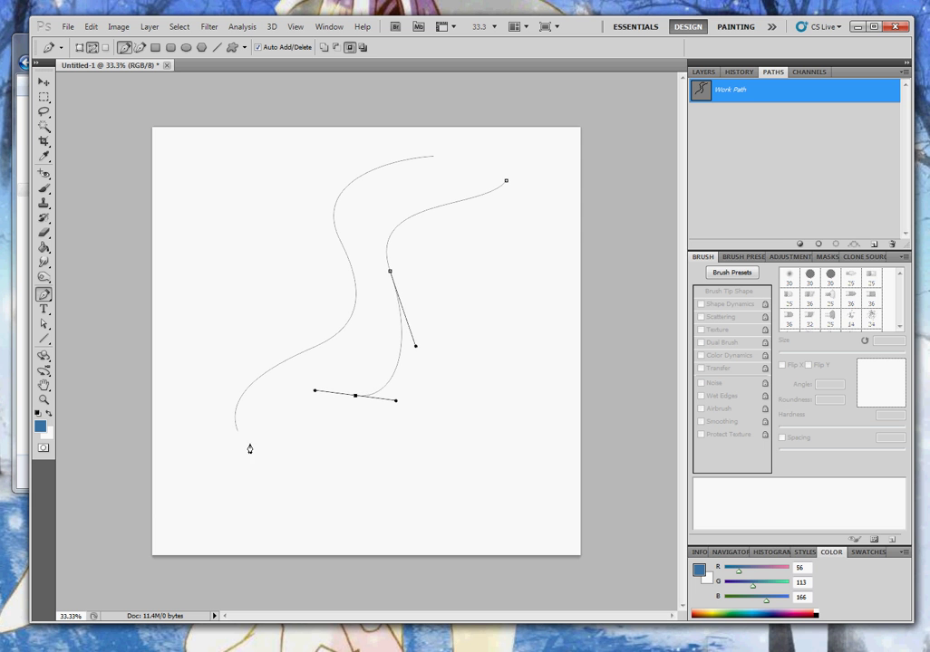
left_click_drag(266, 476, 305, 549)
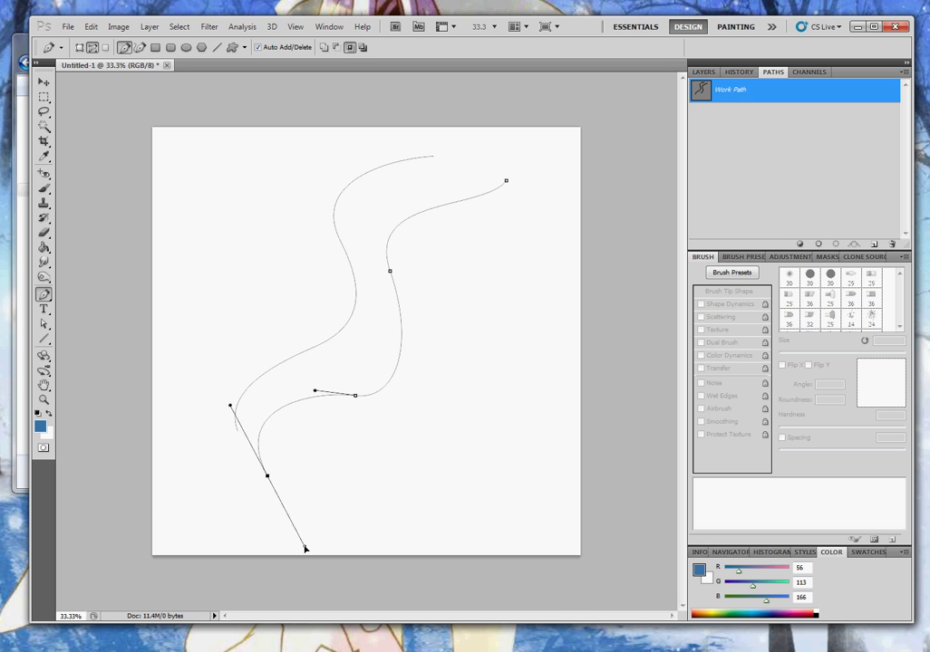
left_click(732, 119)
left_click(733, 101)
Save the Work Path under the name 'my path'
double_click(735, 94)
type("my path")
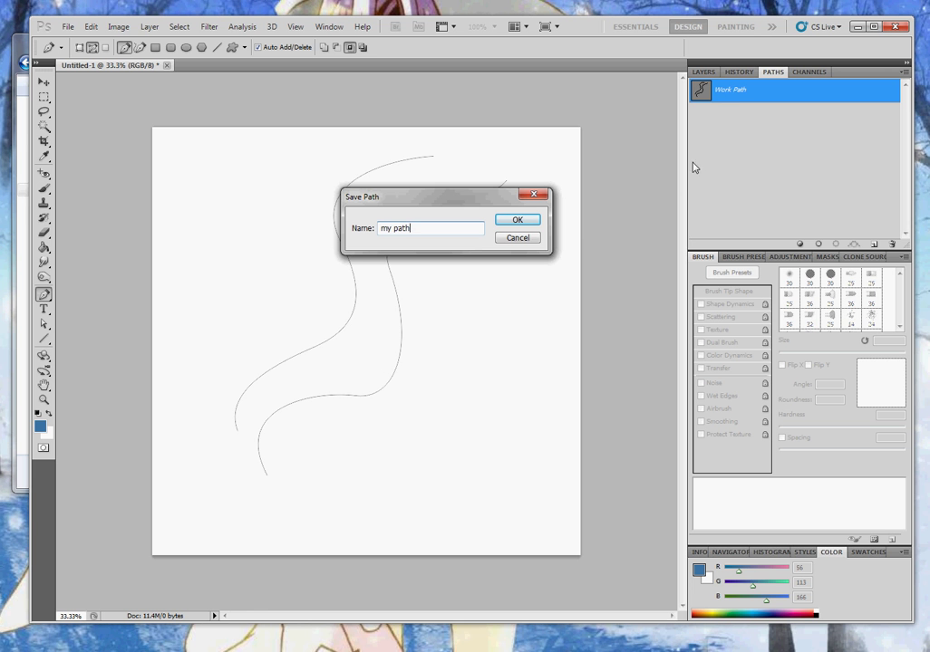
left_click(529, 227)
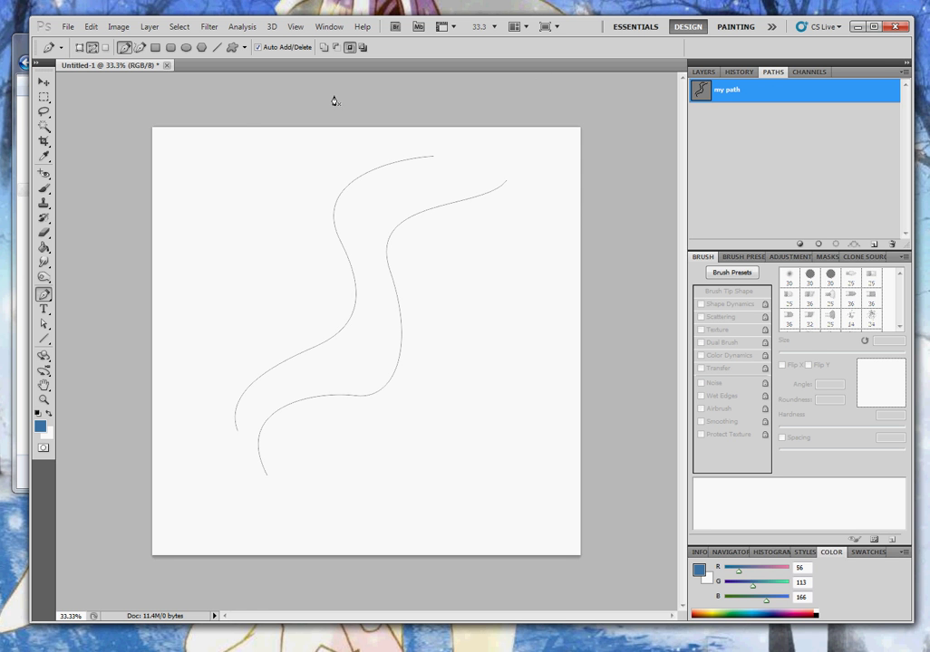
Run the LineCreator script on my path with Number of Lines set to 7
left_click(67, 27)
mouse_move(105, 338)
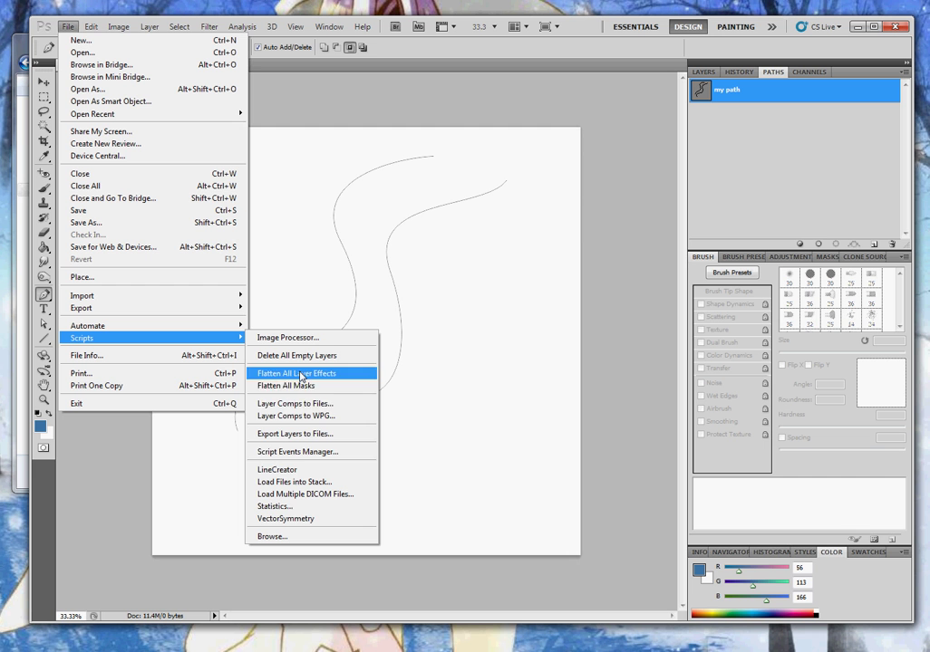
left_click(277, 470)
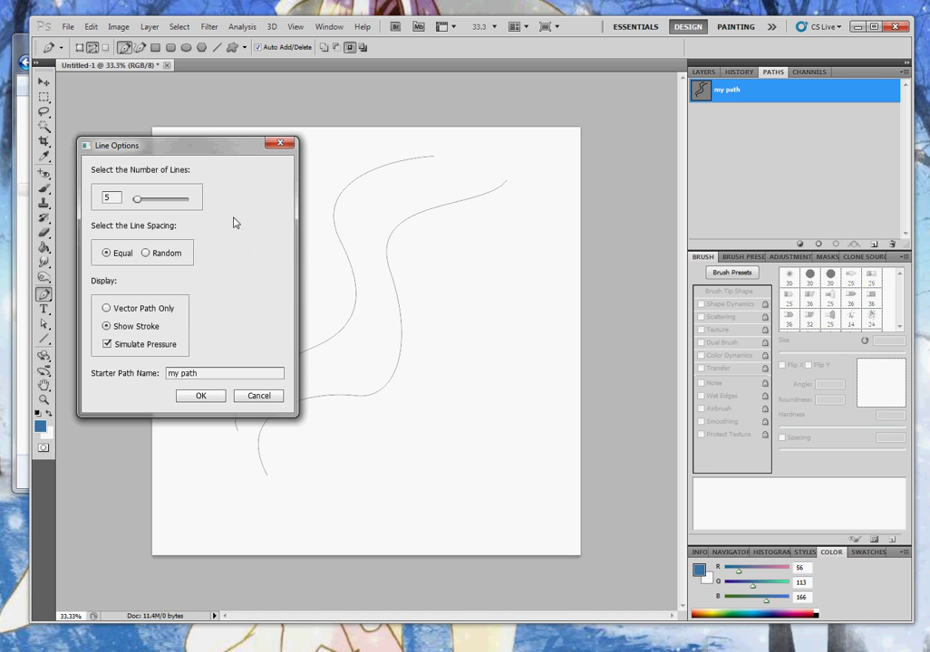
left_click_drag(197, 149, 172, 114)
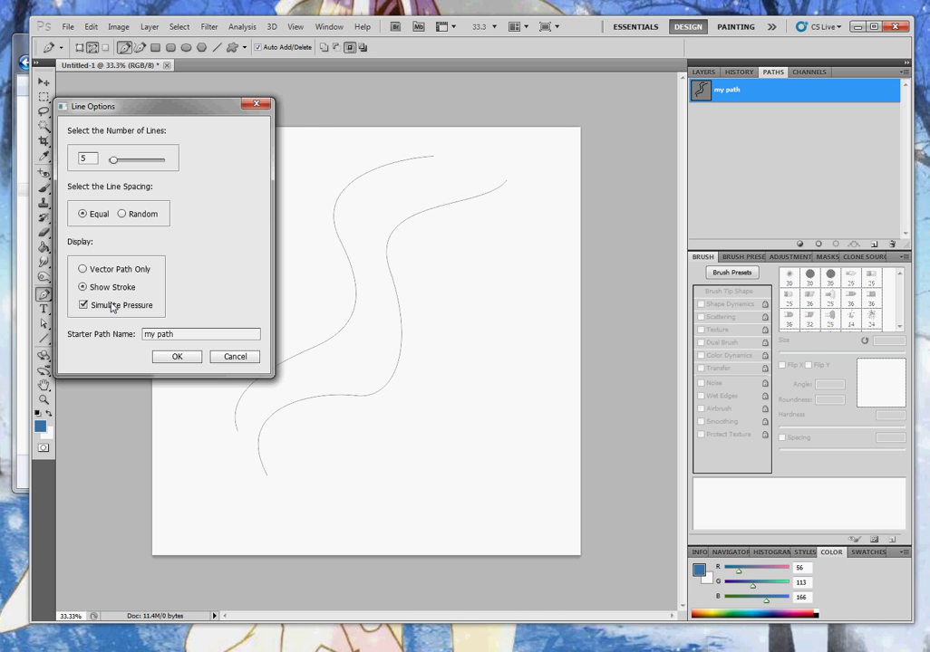
left_click_drag(159, 117, 180, 116)
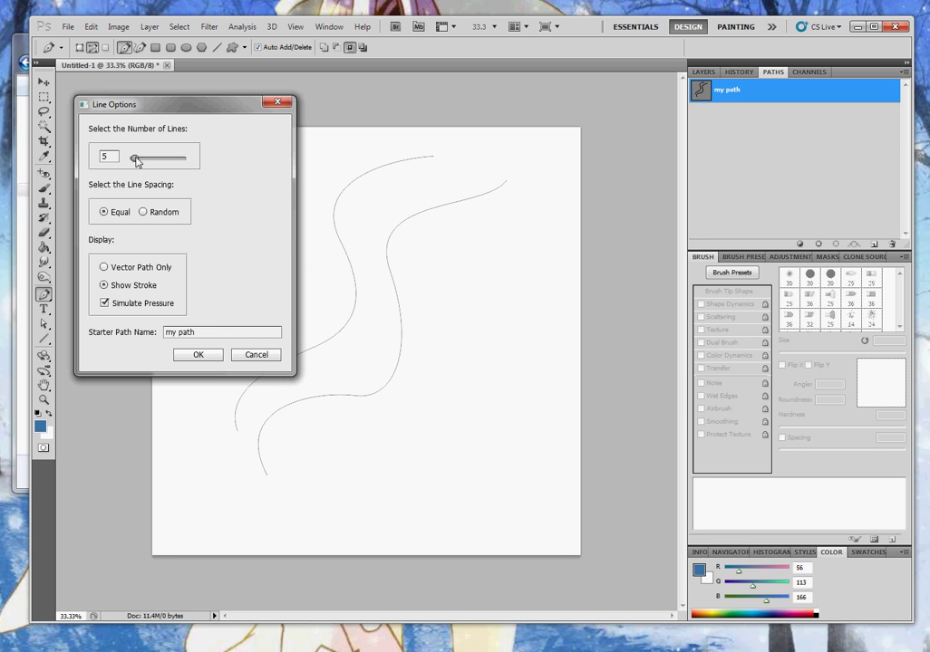
left_click_drag(136, 159, 142, 164)
left_click(205, 359)
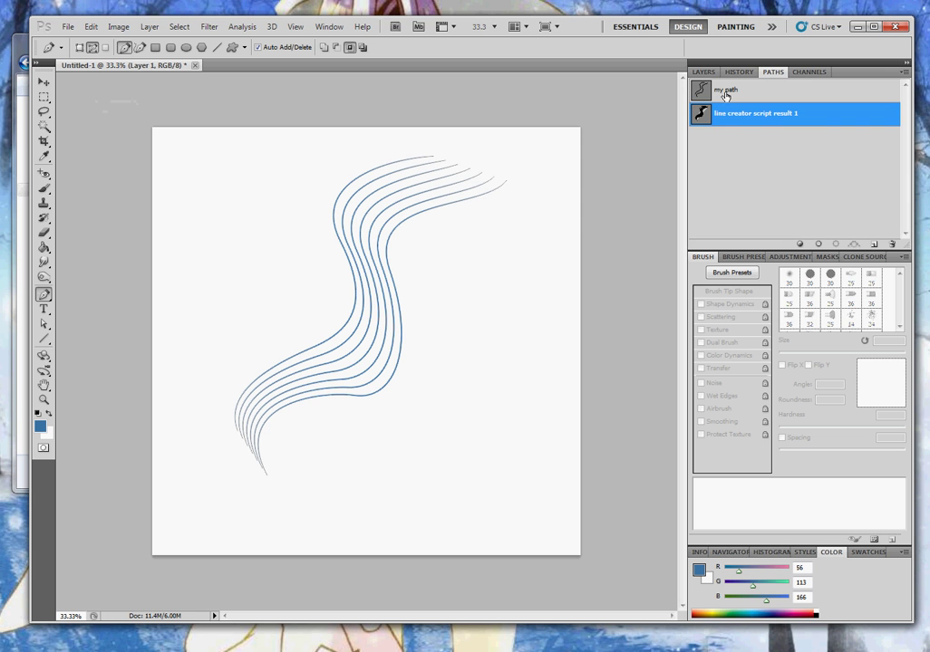
Check the result path, hide Layer 1's seven blue lines, and reselect my path
left_click(746, 133)
left_click(746, 113)
left_click(704, 72)
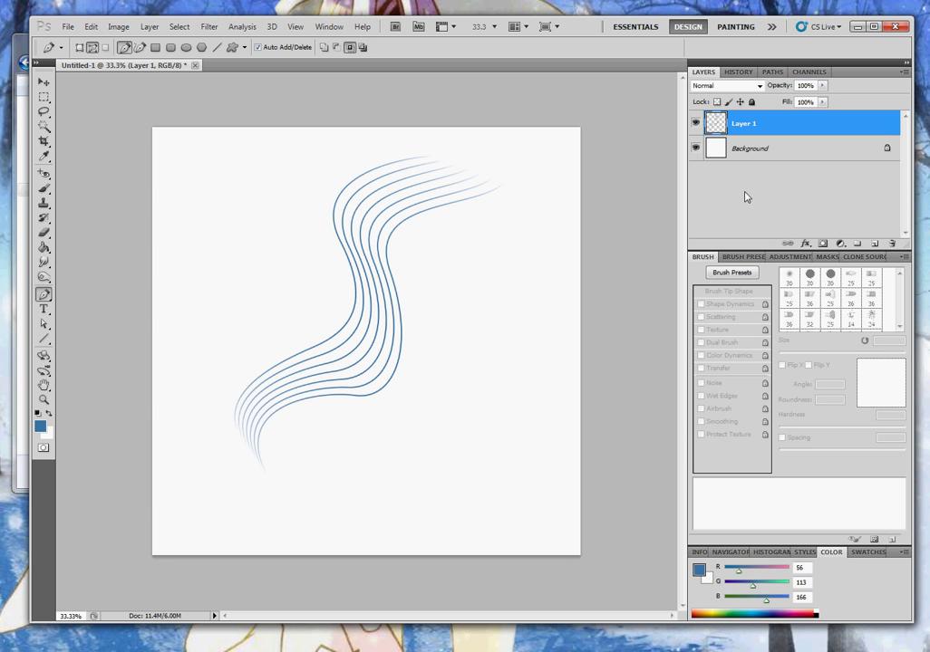
left_click(695, 124)
left_click(770, 72)
left_click(727, 90)
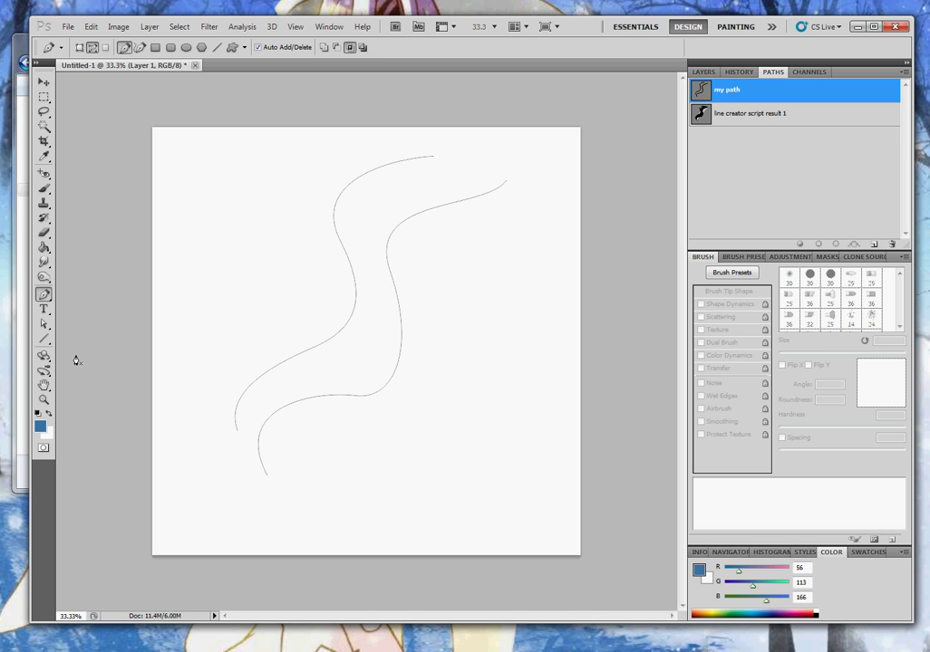
Nudge the second curve's middle anchor up-left and pull its lower end down-right
left_click(44, 324)
left_click(392, 245)
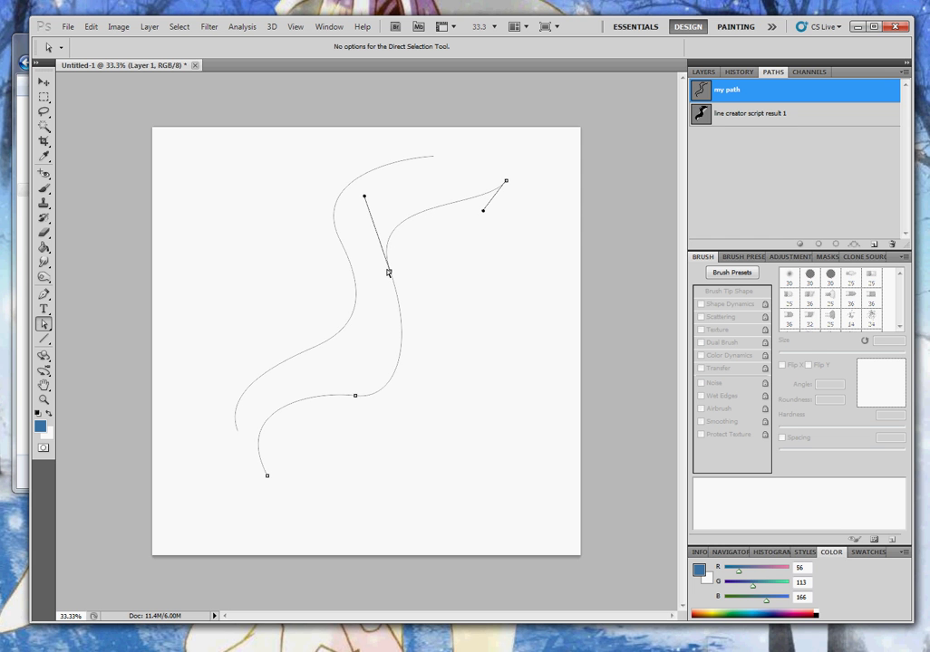
left_click_drag(390, 272, 379, 275)
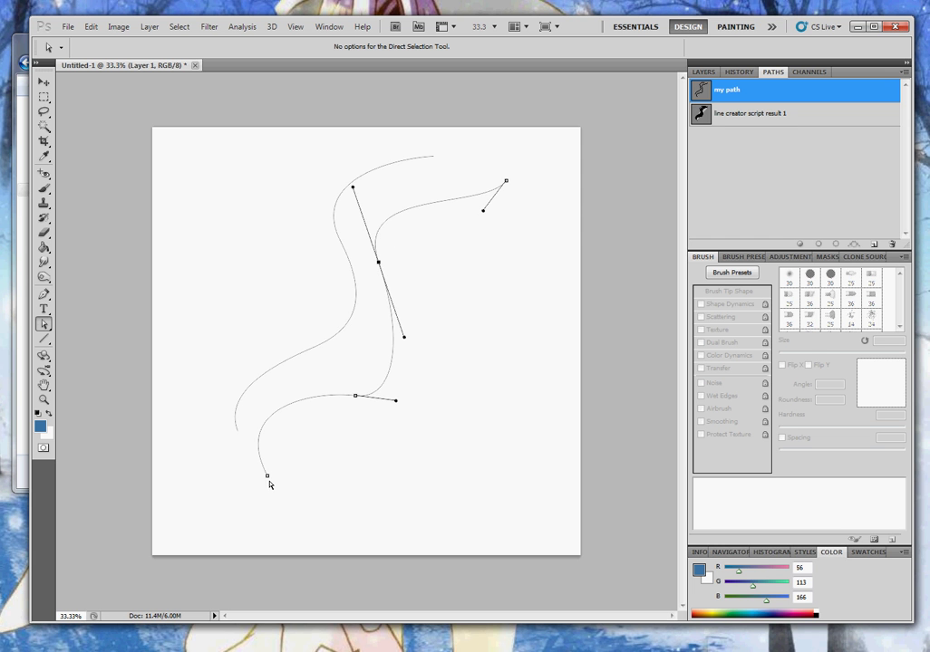
left_click_drag(269, 478, 294, 507)
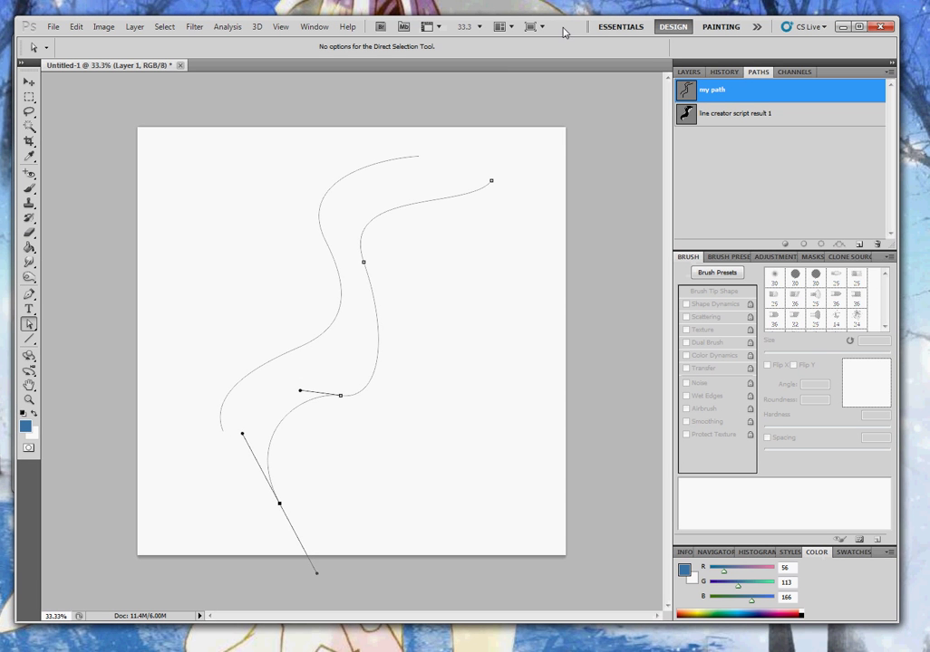
Run LineCreator again with 25 lines and Random line spacing
left_click(55, 27)
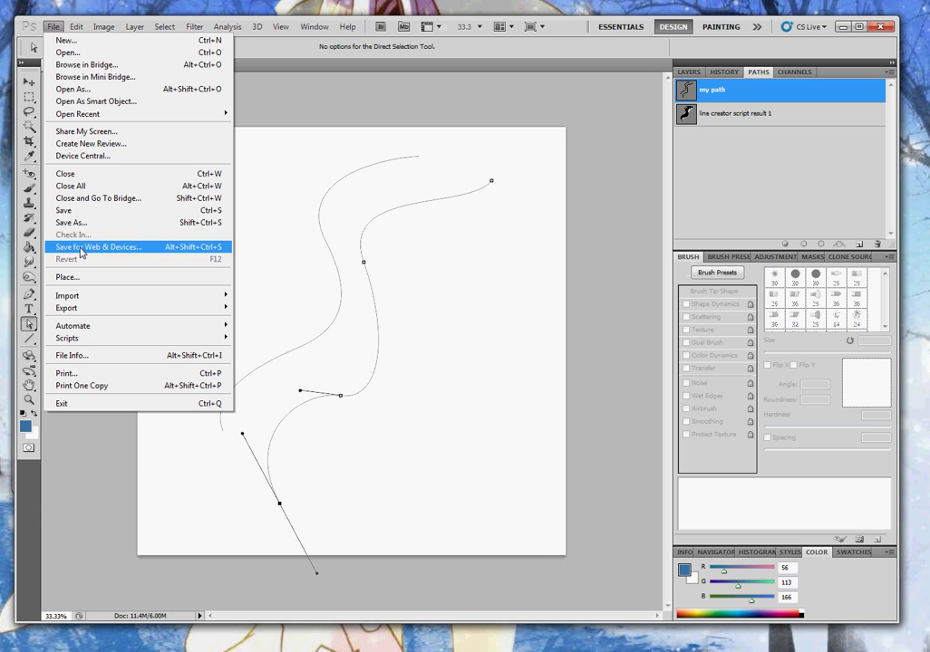
mouse_move(172, 338)
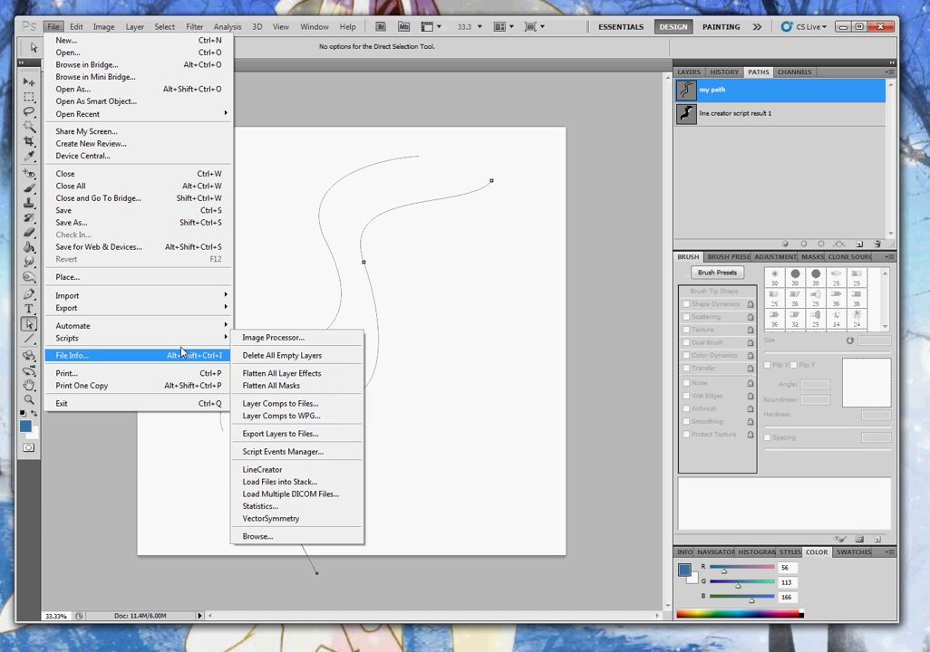
left_click(271, 470)
left_click_drag(2, 172, 193, 144)
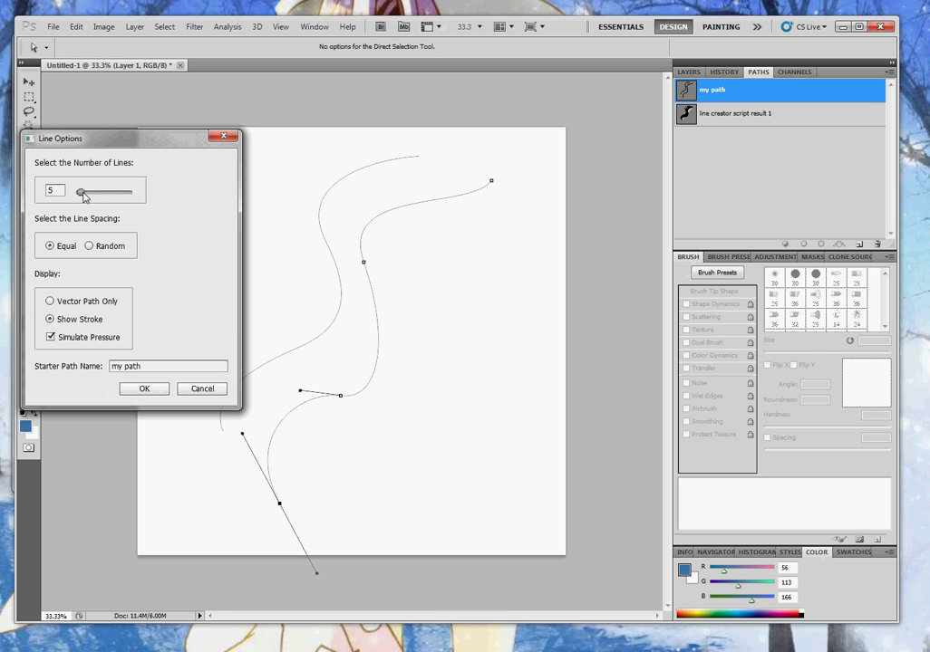
left_click_drag(90, 192, 159, 193)
left_click_drag(156, 139, 170, 143)
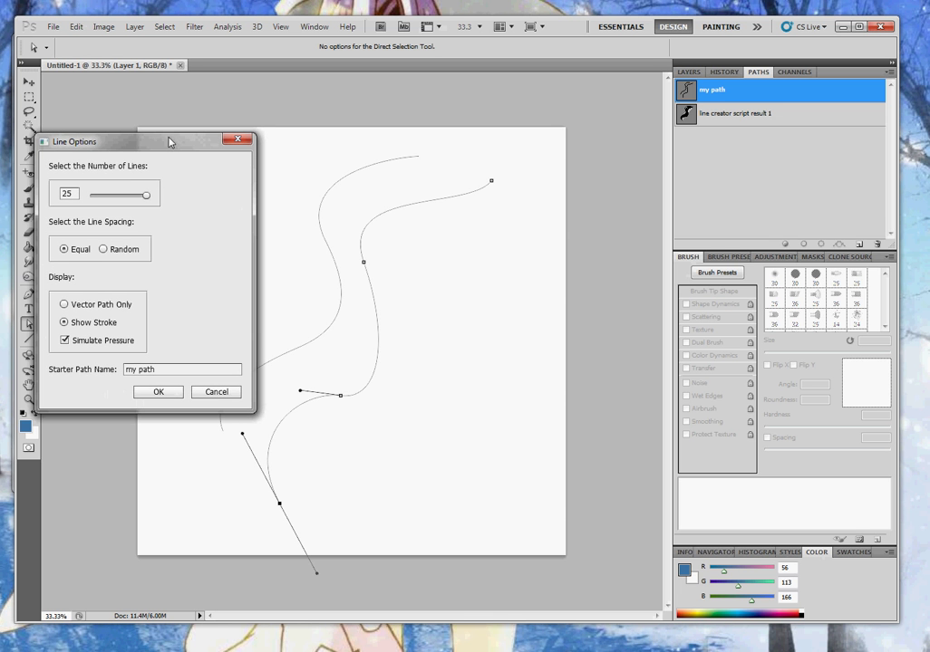
left_click(105, 251)
left_click(158, 393)
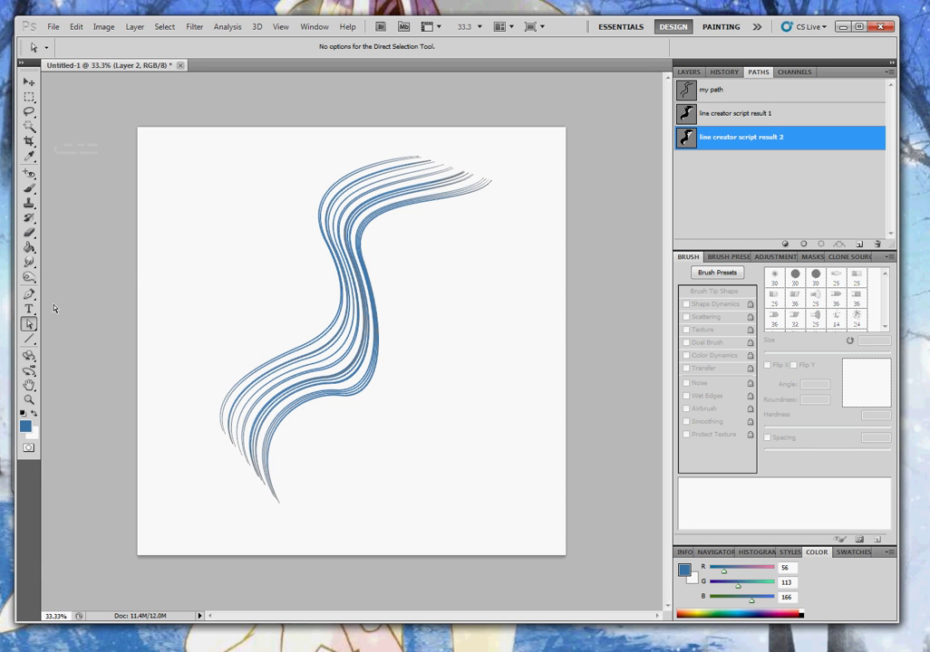
Deselect the result path and view Layer 2's 25 blue lines in the Layers panel
left_click(772, 207)
left_click(690, 72)
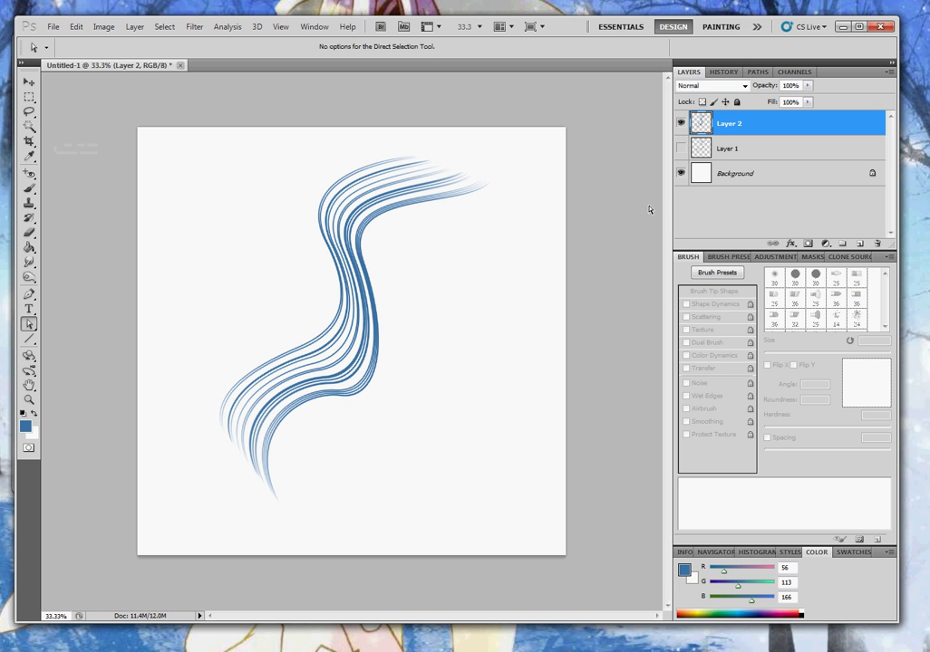